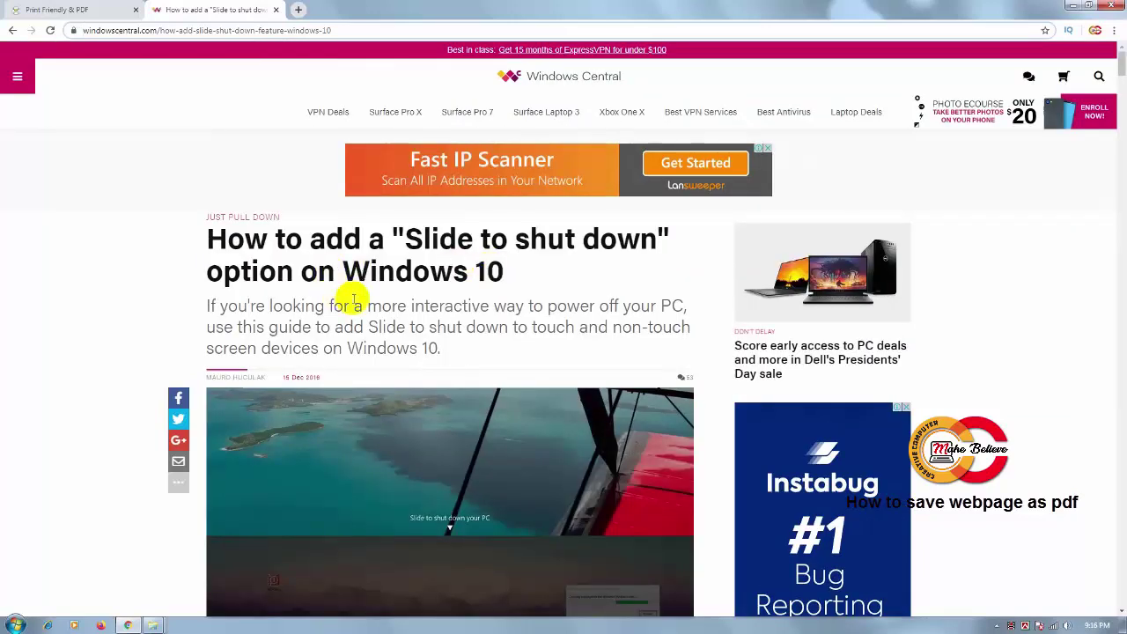
scroll(347, 304, "down", 4)
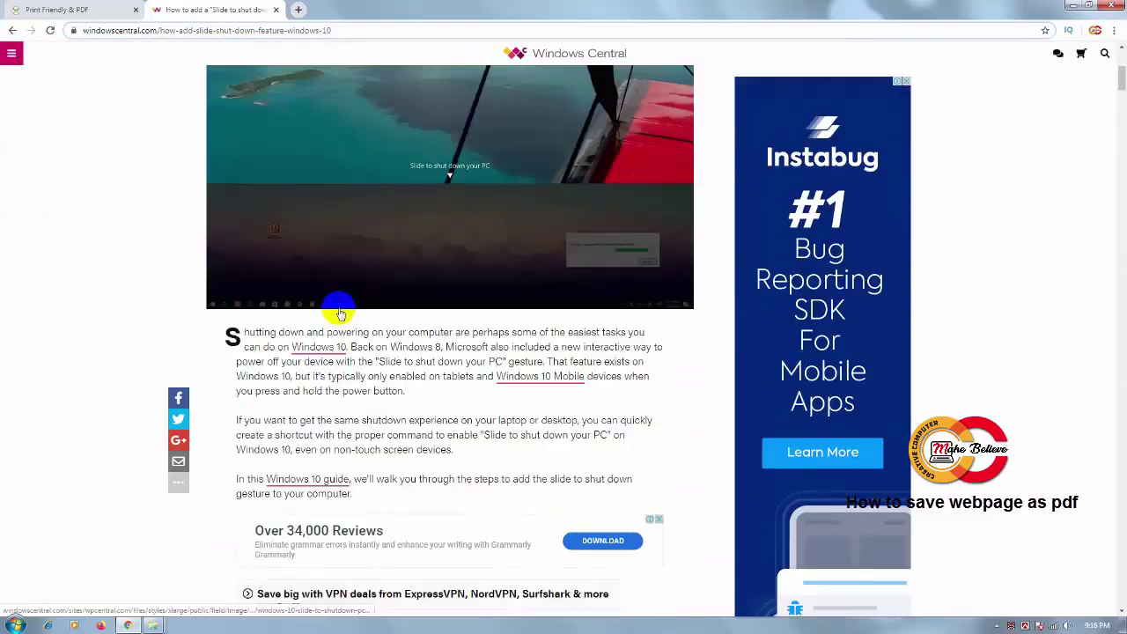
scroll(339, 307, "up", 4)
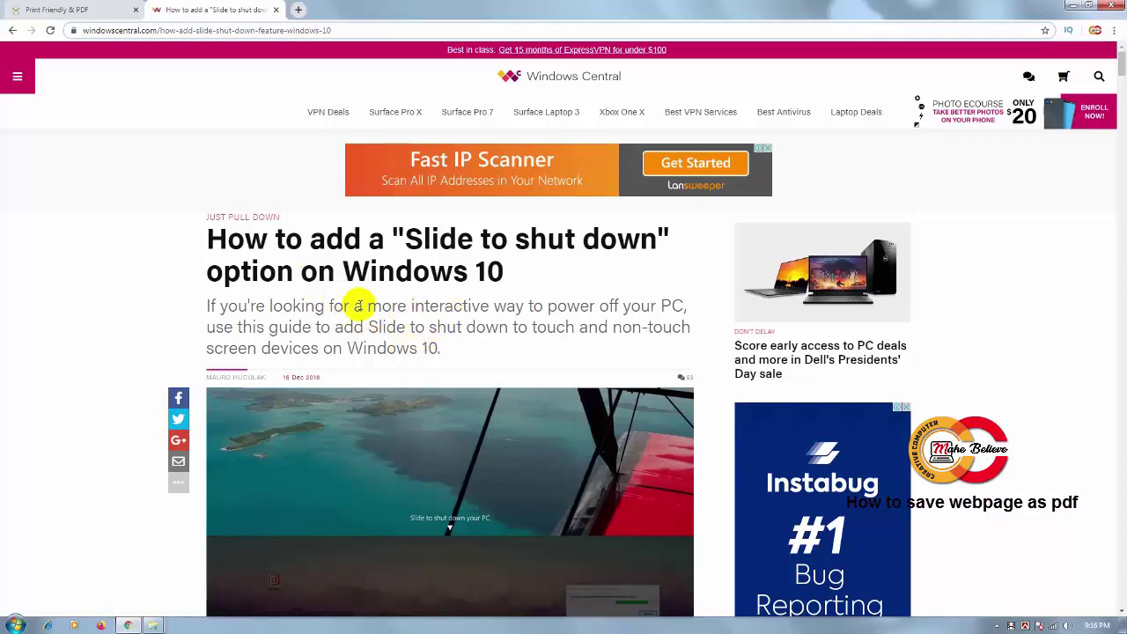
scroll(359, 302, "down", 4)
scroll(359, 304, "up", 4)
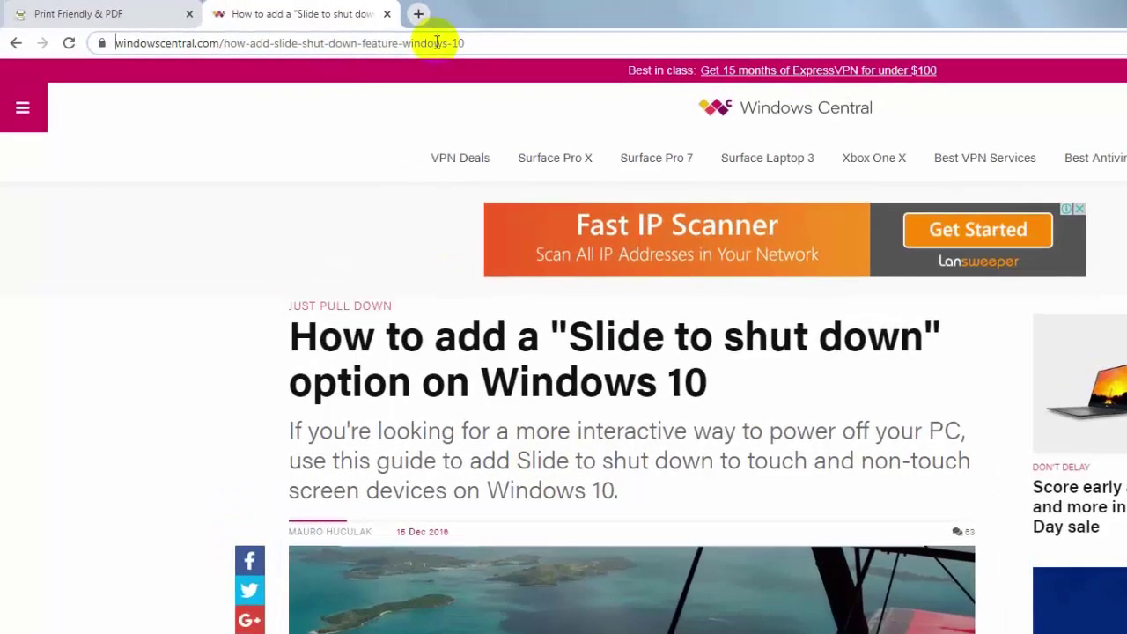
Copy the full web address of the Windows Central "Slide to shut down" article.
left_click(311, 30)
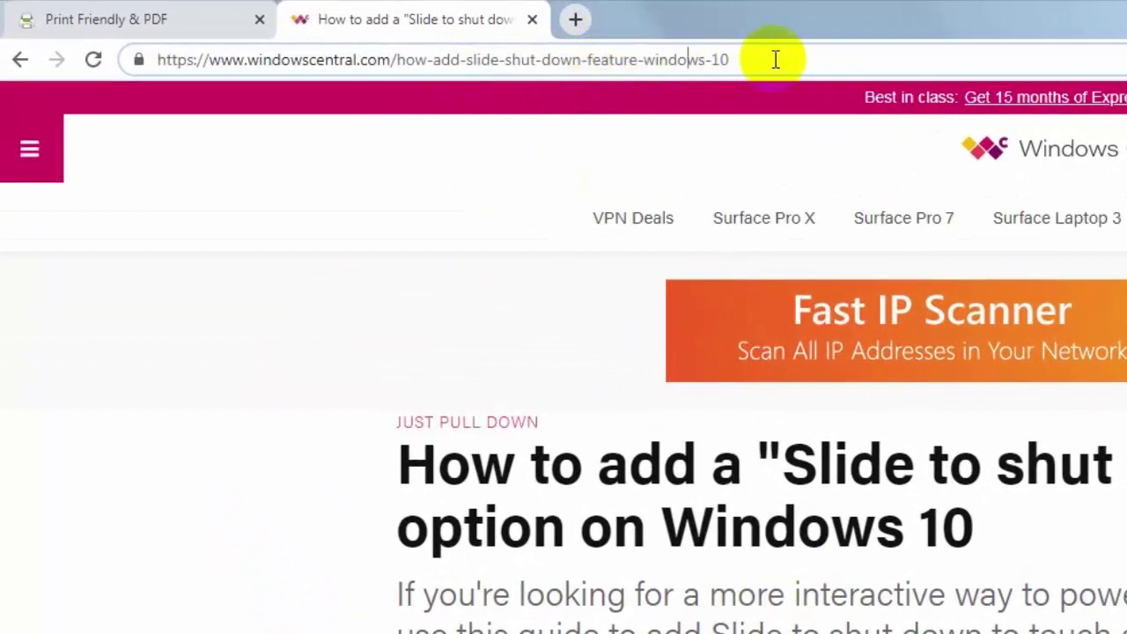
left_click_drag(771, 58, 138, 52)
key("ctrl+c")
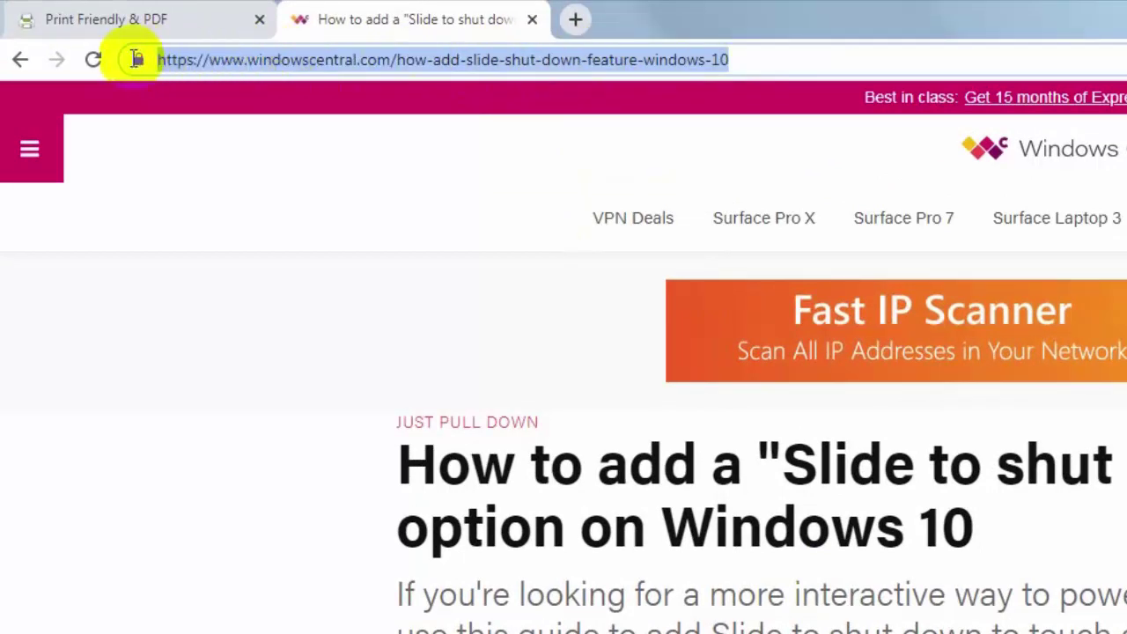
right_click(275, 60)
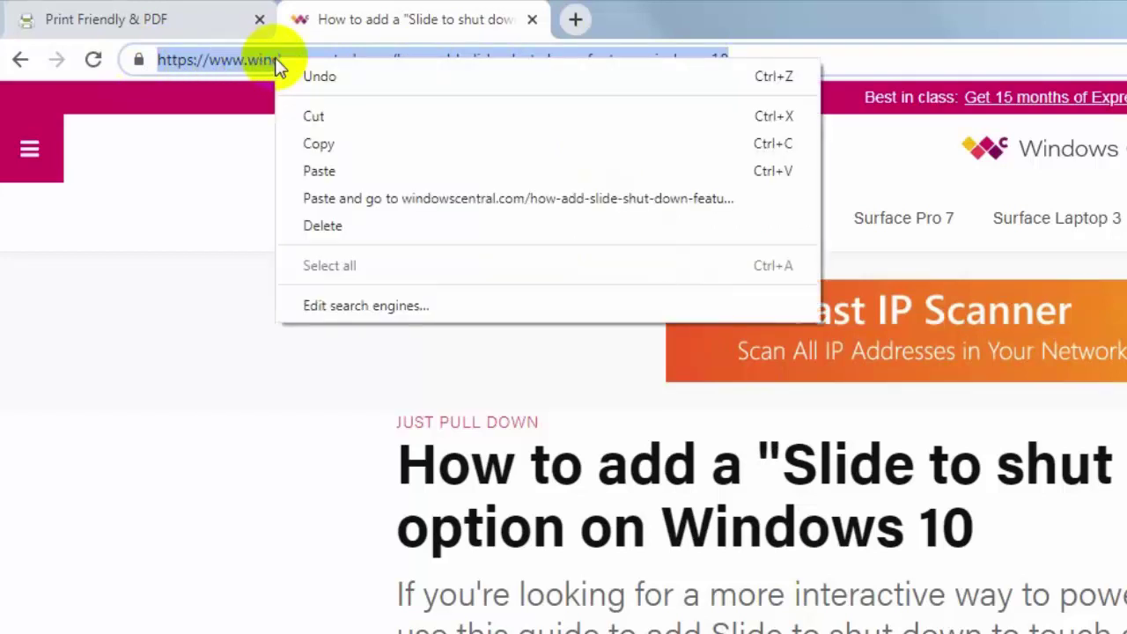
left_click(327, 144)
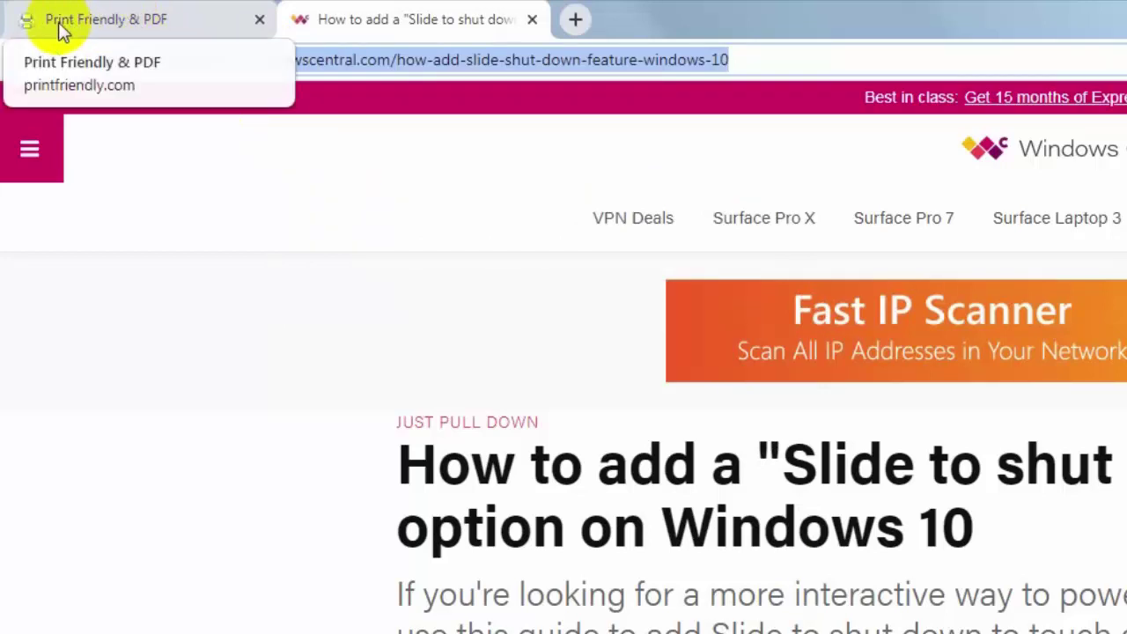
Switch to the Print Friendly & PDF page, paste the copied article address and generate its preview.
left_click(85, 28)
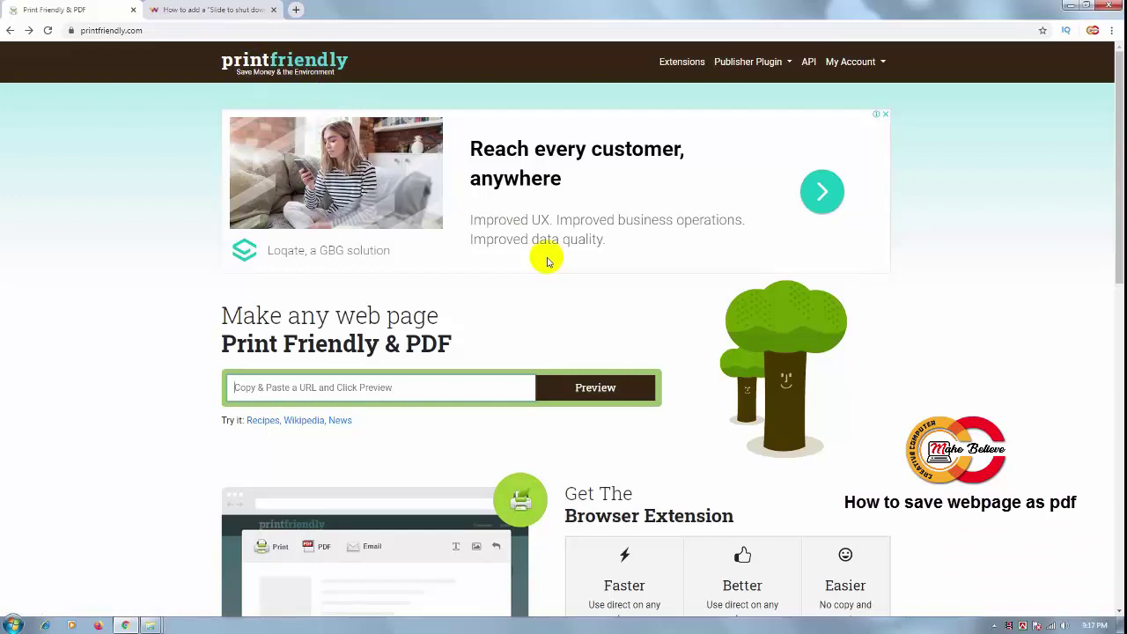
right_click(417, 390)
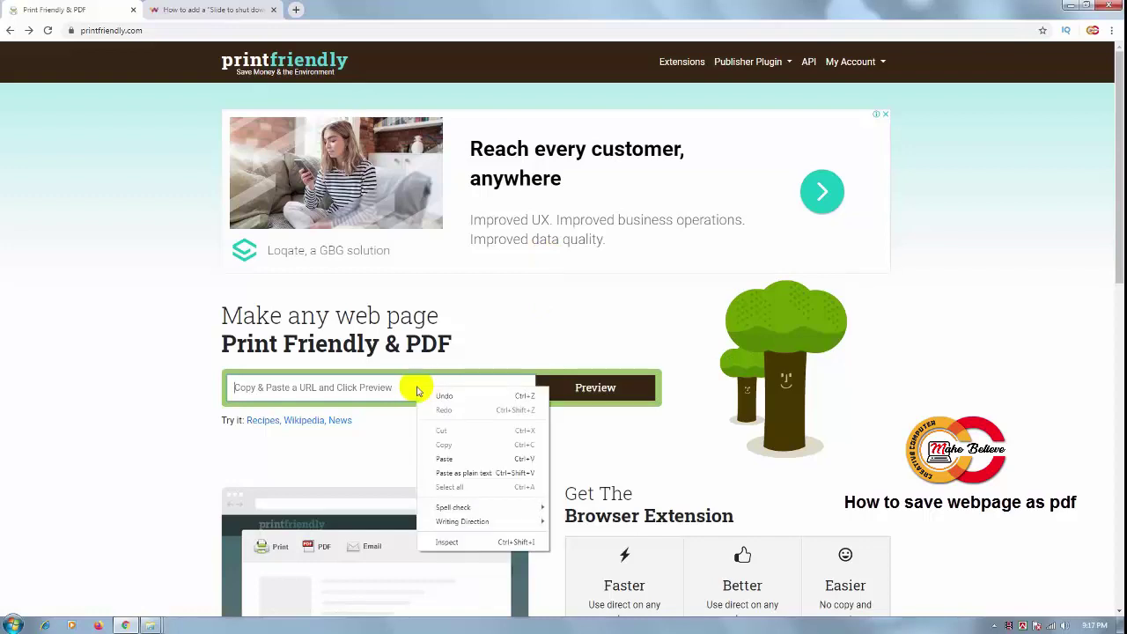
left_click(444, 458)
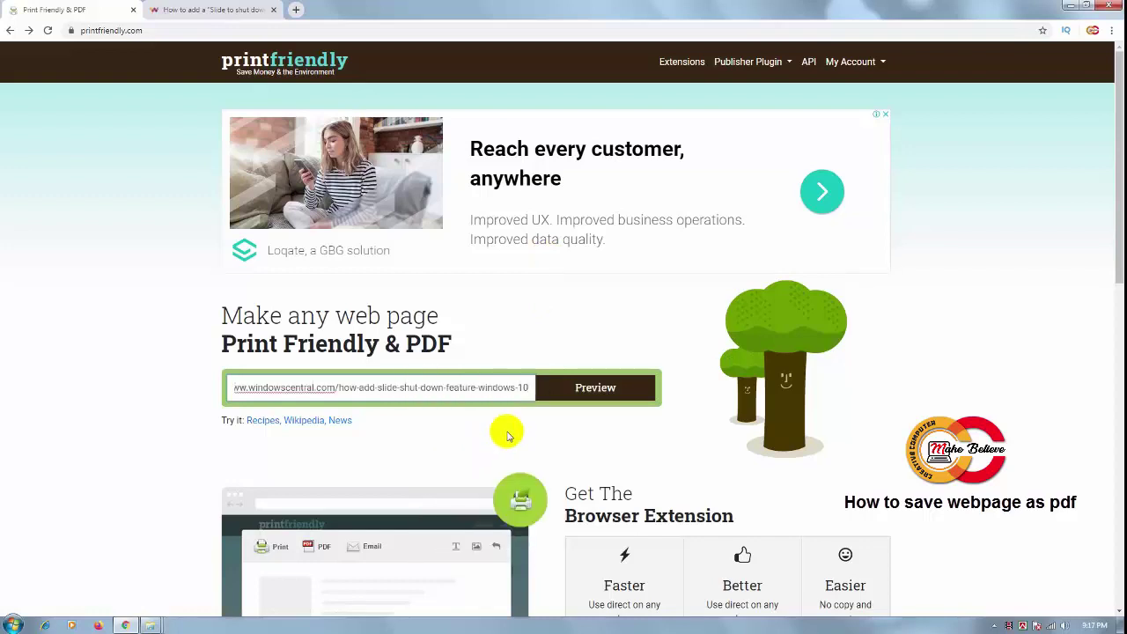
left_click(604, 395)
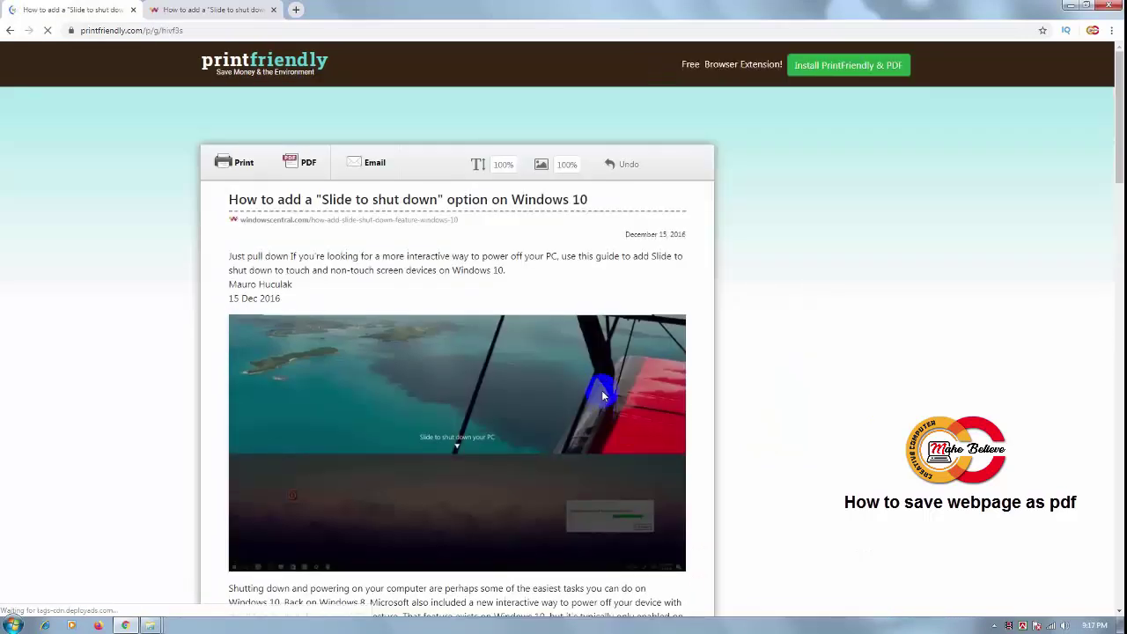
Review the print-friendly preview of the article, comparing it with the original page and checking its text, images and removable sections.
mouse_move(601, 390)
scroll(589, 393, "down", 1)
scroll(589, 393, "up", 1)
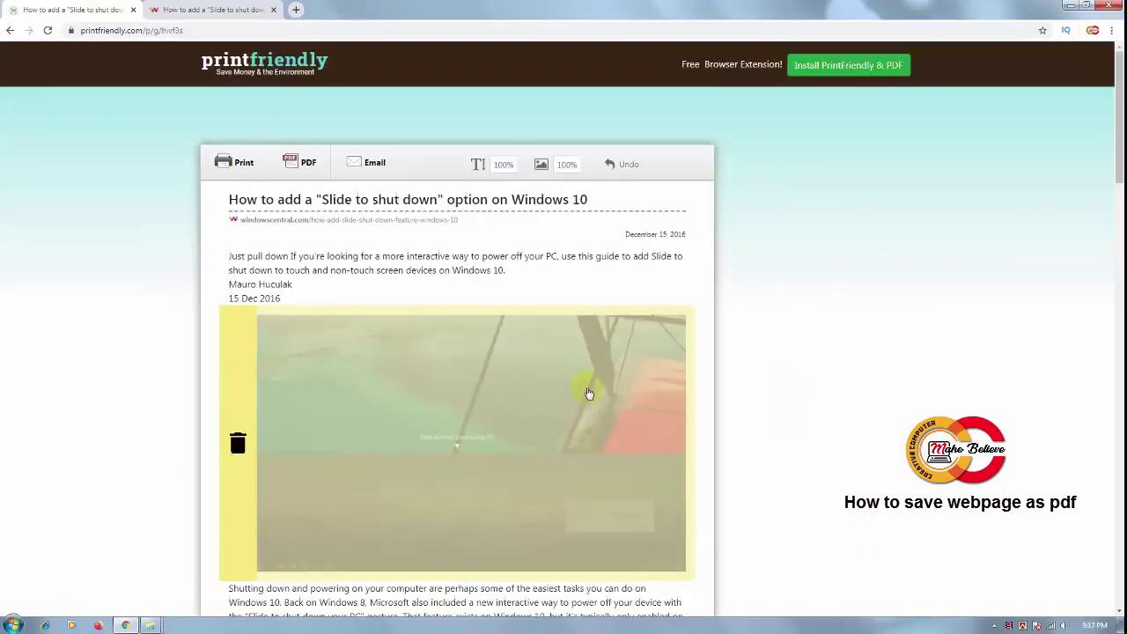
left_click(216, 10)
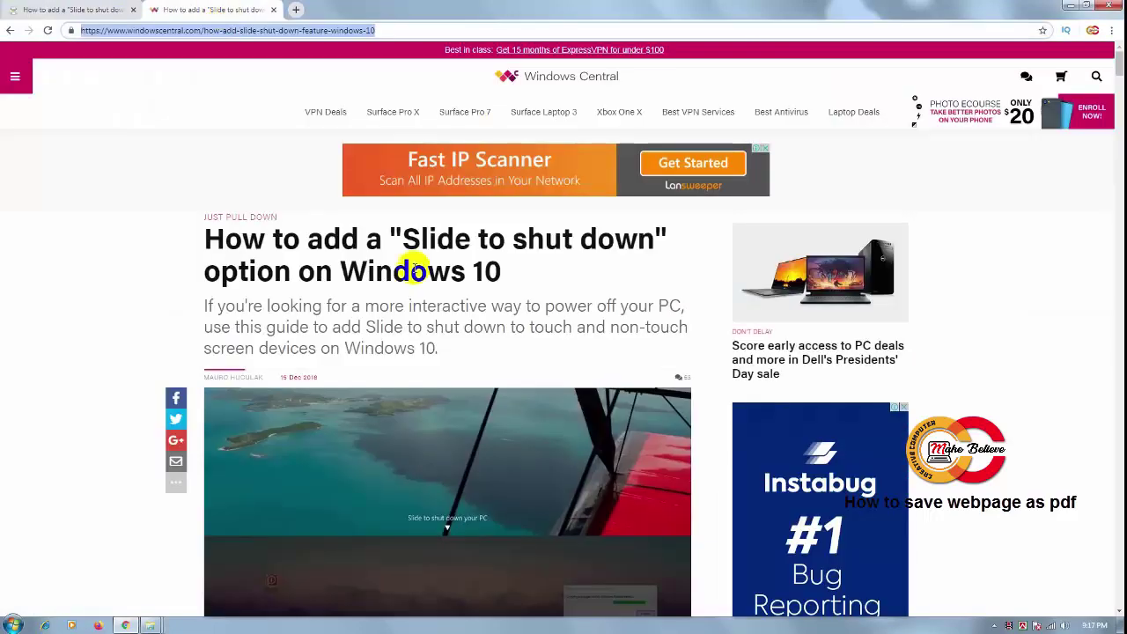
scroll(456, 265, "down", 2)
left_click(74, 11)
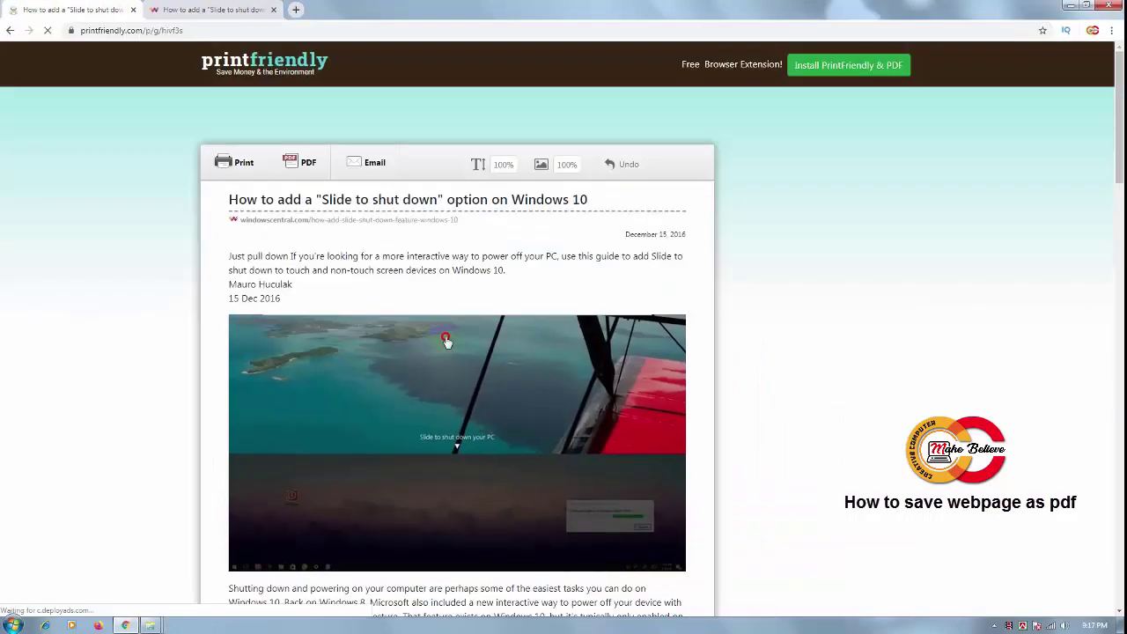
scroll(520, 290, "down", 4)
scroll(545, 345, "down", 5)
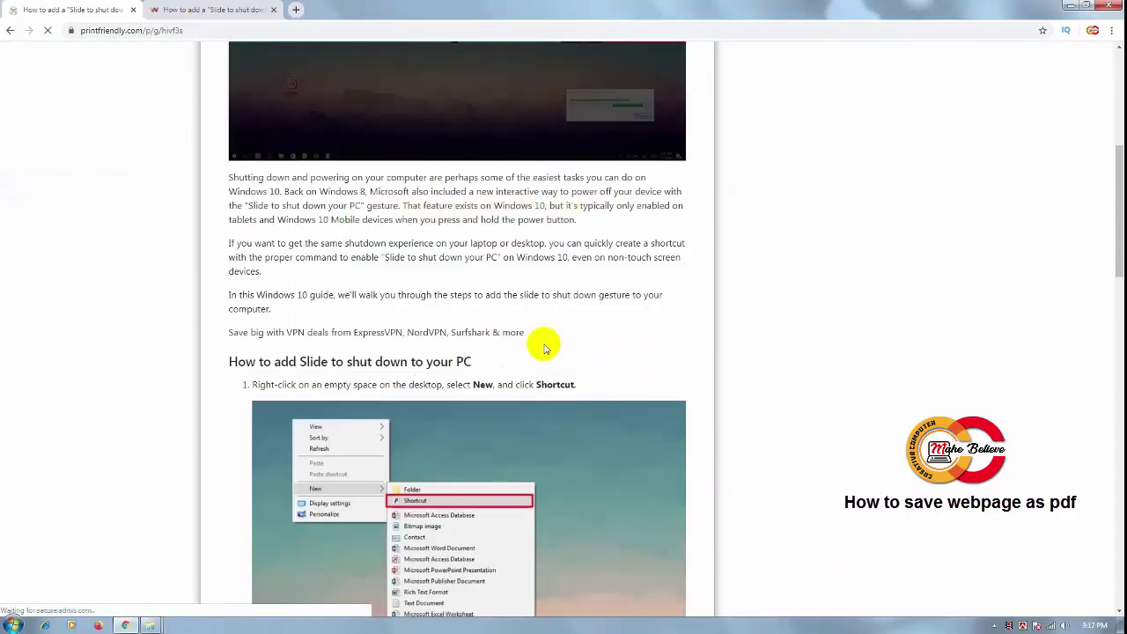
scroll(543, 350, "down", 8)
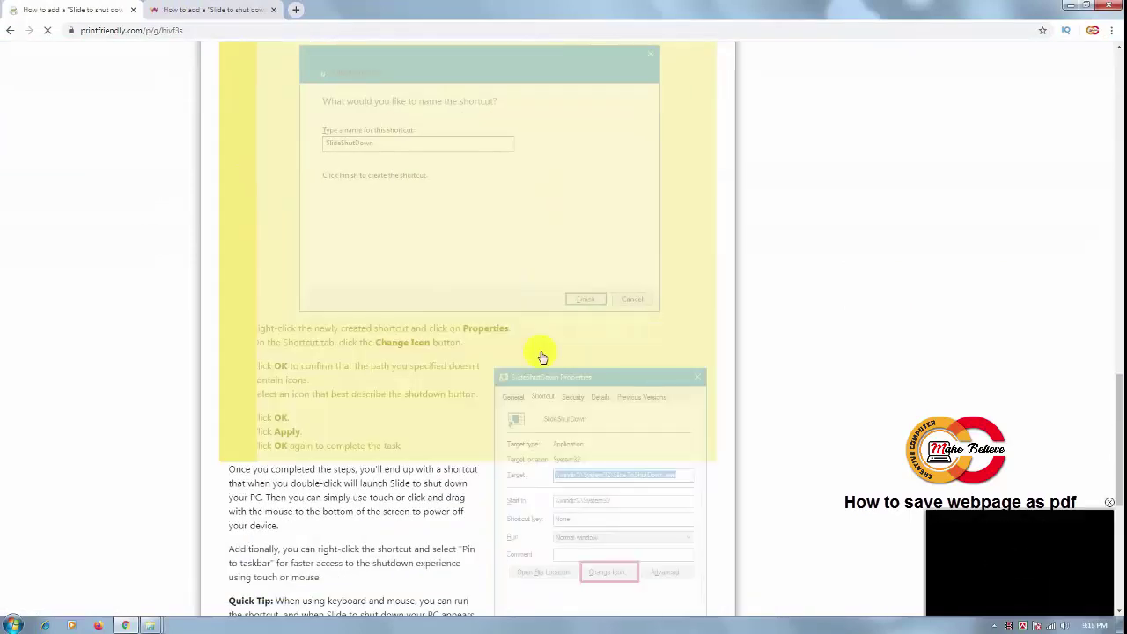
scroll(542, 357, "up", 12)
scroll(543, 372, "up", 5)
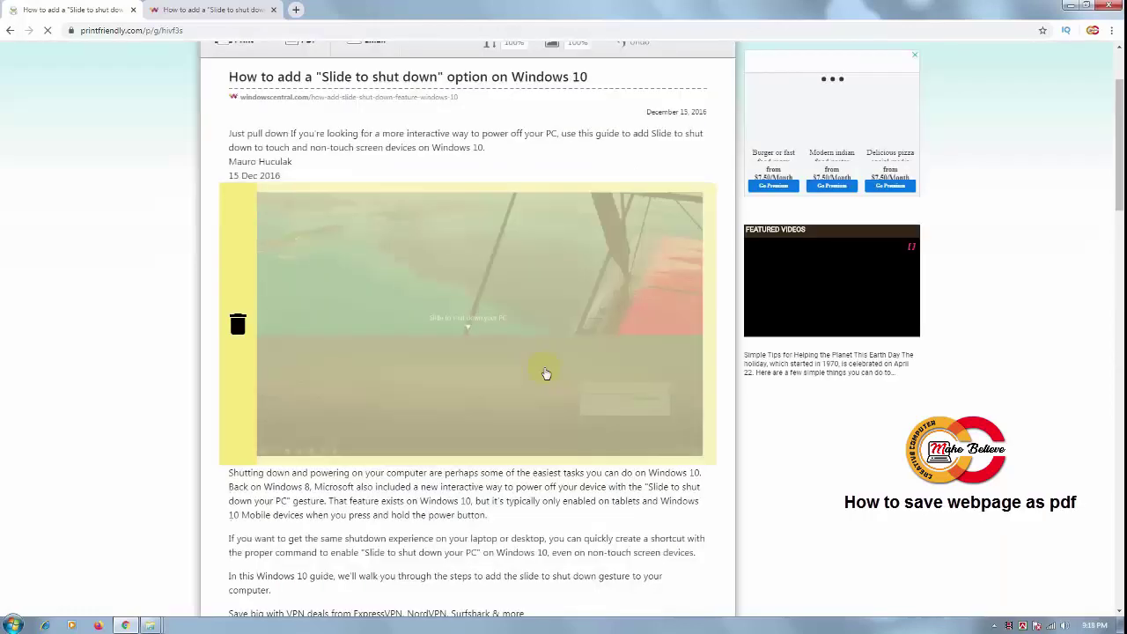
scroll(539, 376, "down", 1)
scroll(278, 298, "up", 1)
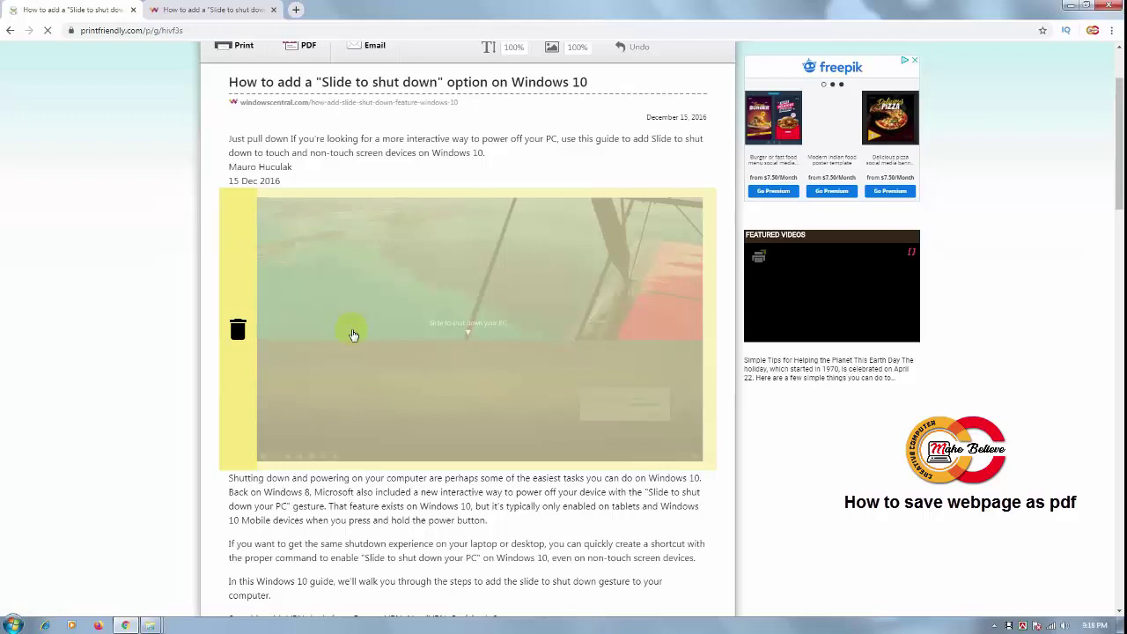
scroll(437, 335, "up", 1)
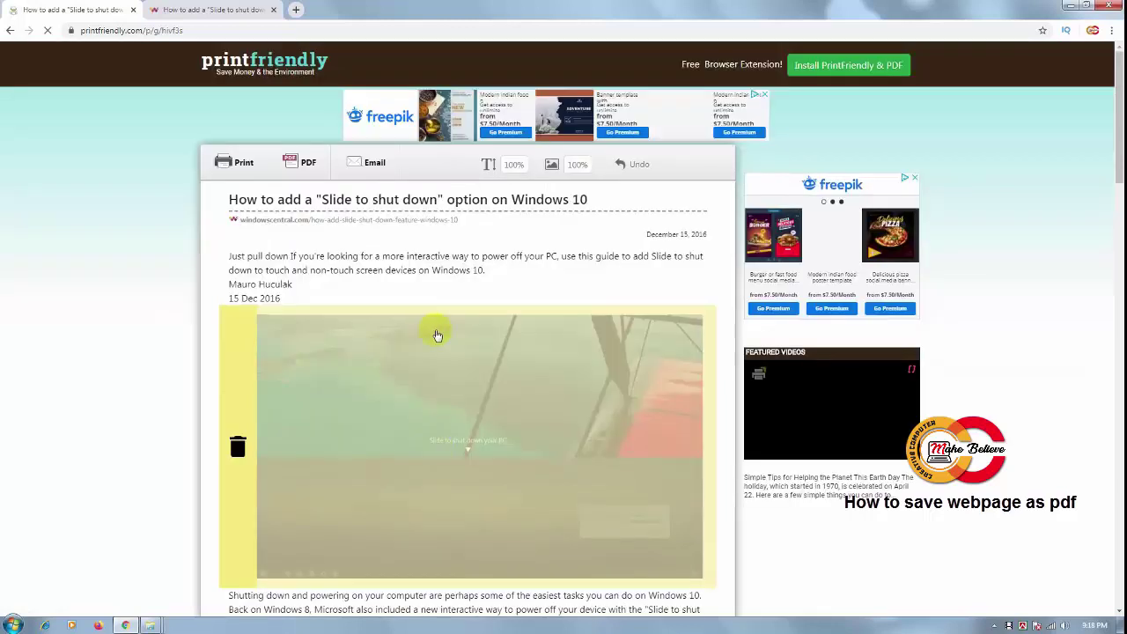
scroll(521, 340, "down", 2)
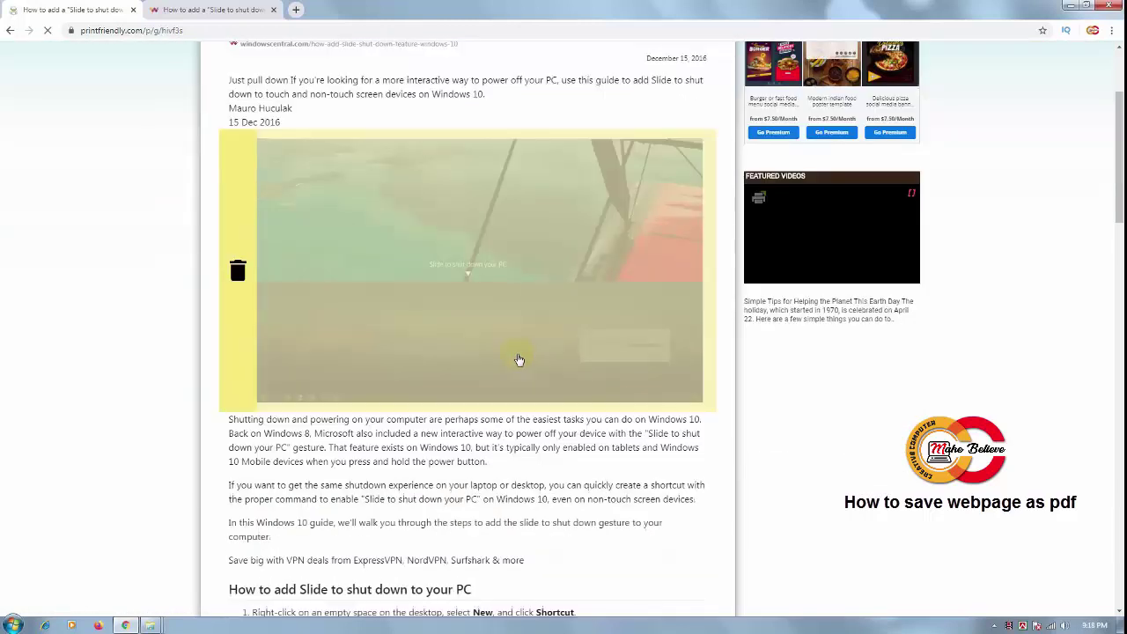
scroll(519, 359, "up", 2)
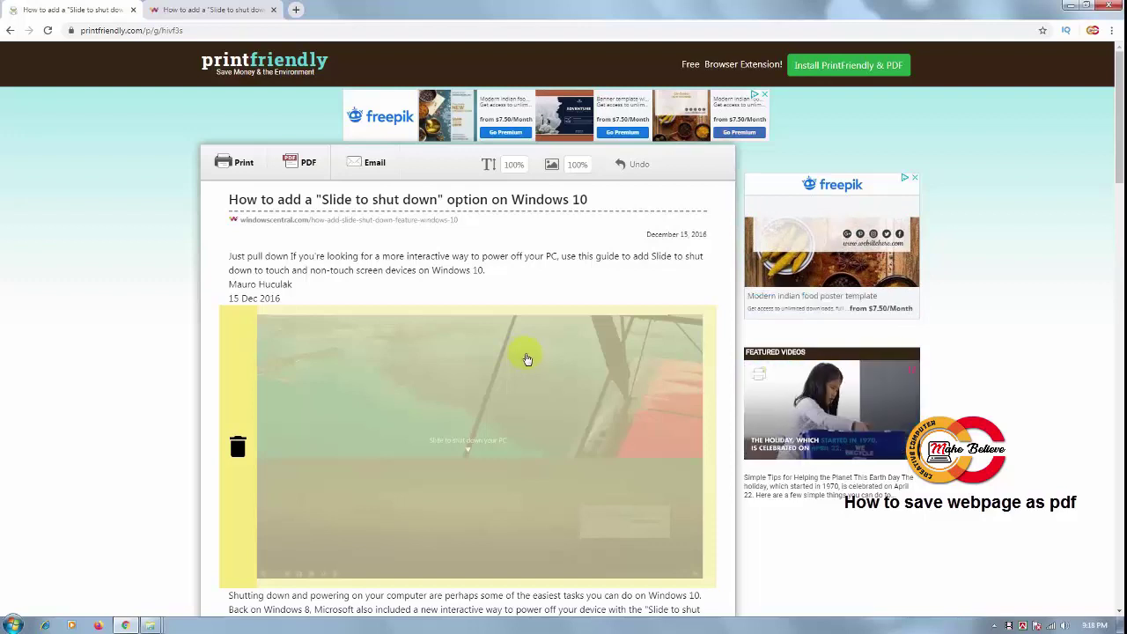
scroll(449, 447, "down", 1)
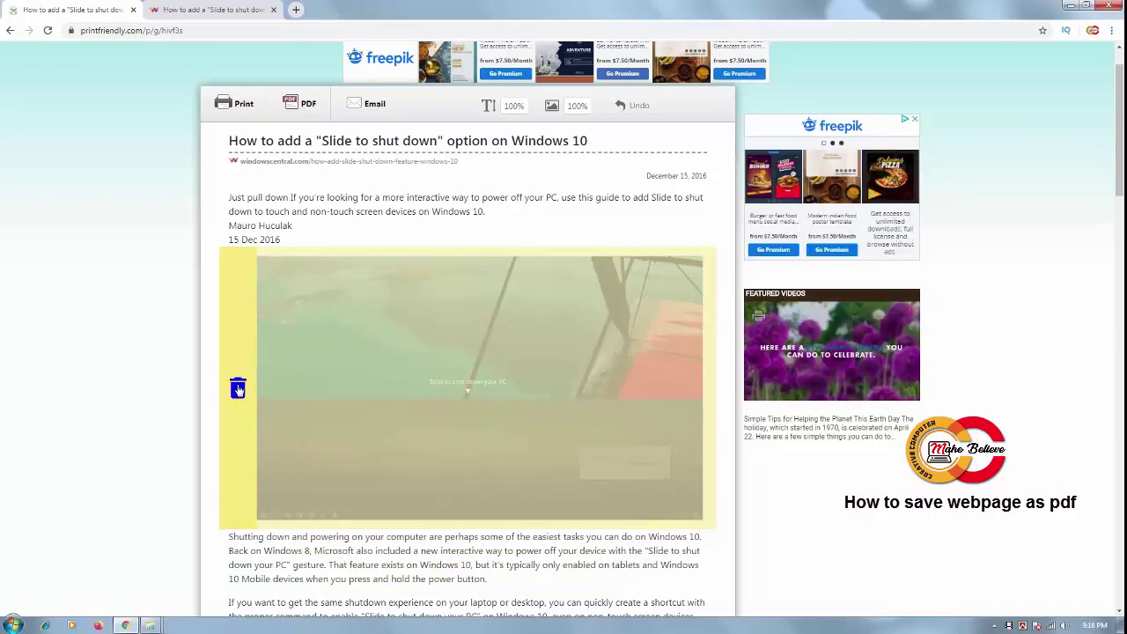
scroll(428, 366, "down", 7)
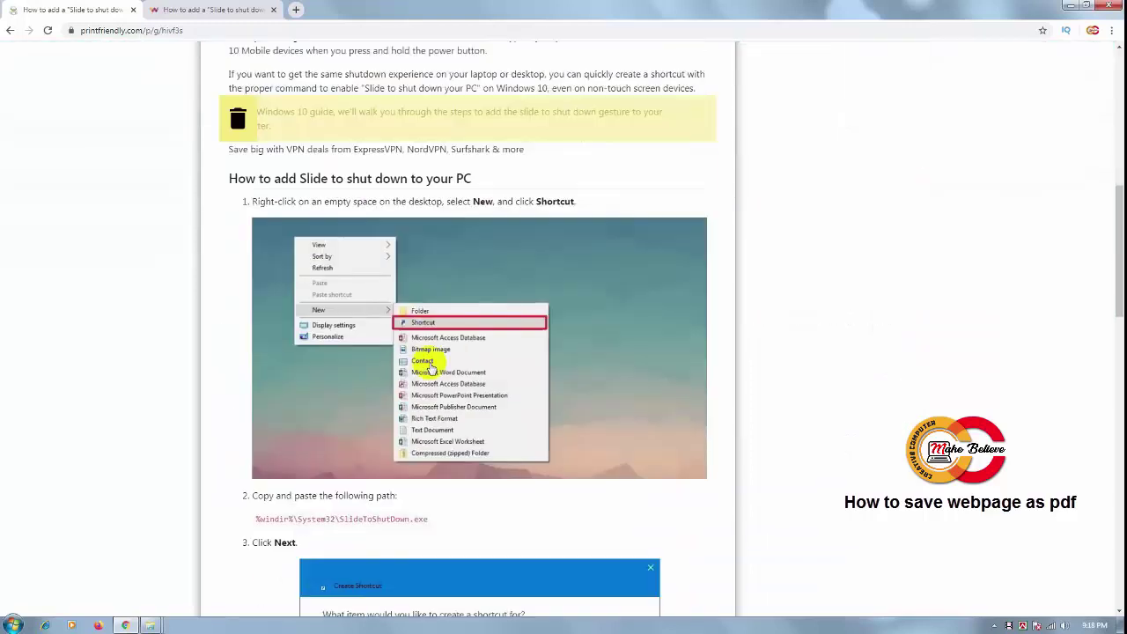
scroll(431, 368, "up", 3)
scroll(432, 368, "up", 5)
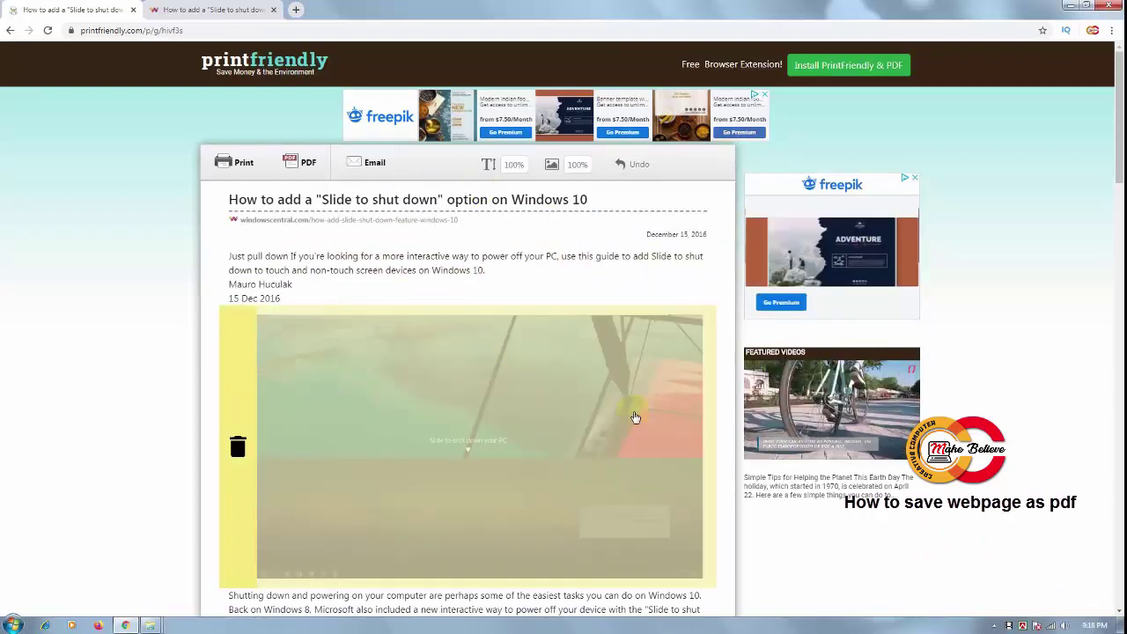
Download the article preview as a PDF and show the downloaded file in its folder.
left_click(307, 166)
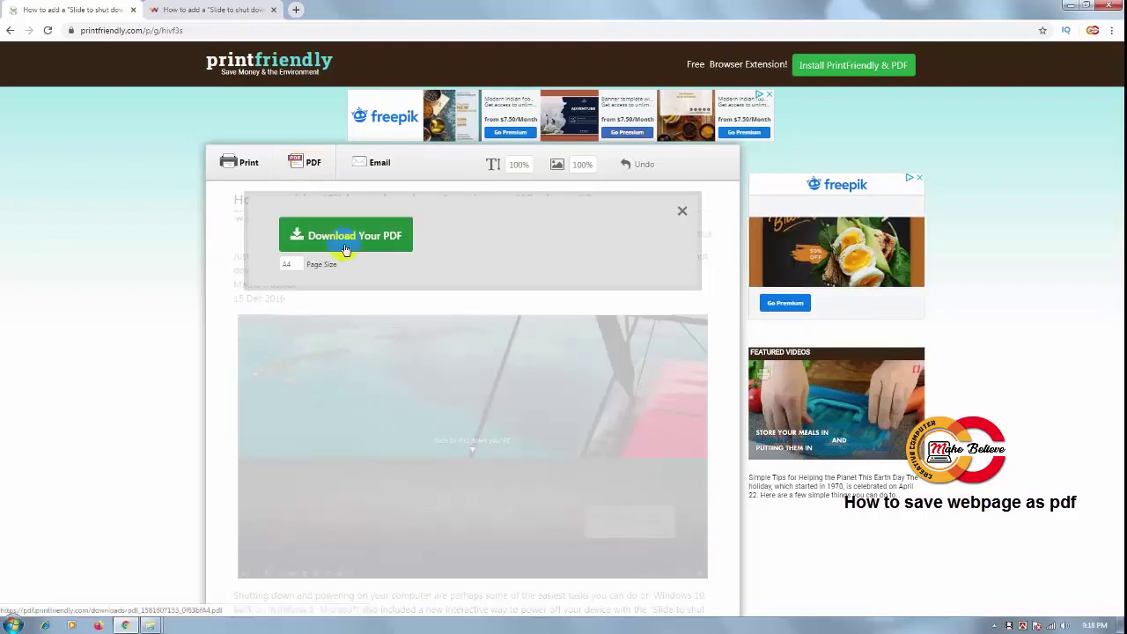
left_click(390, 240)
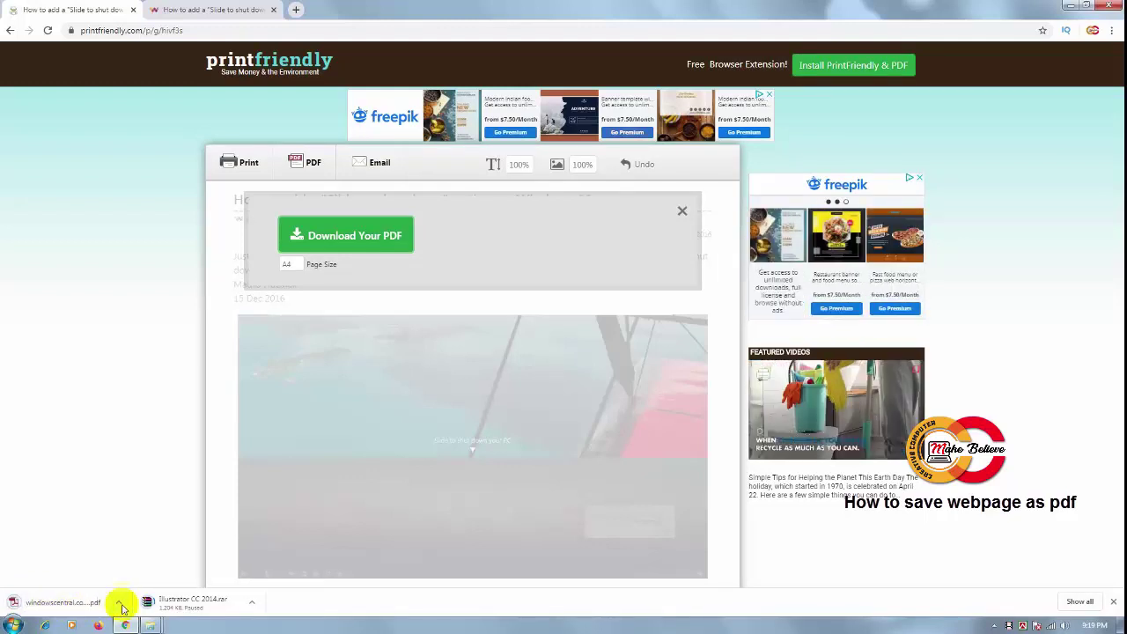
left_click(120, 604)
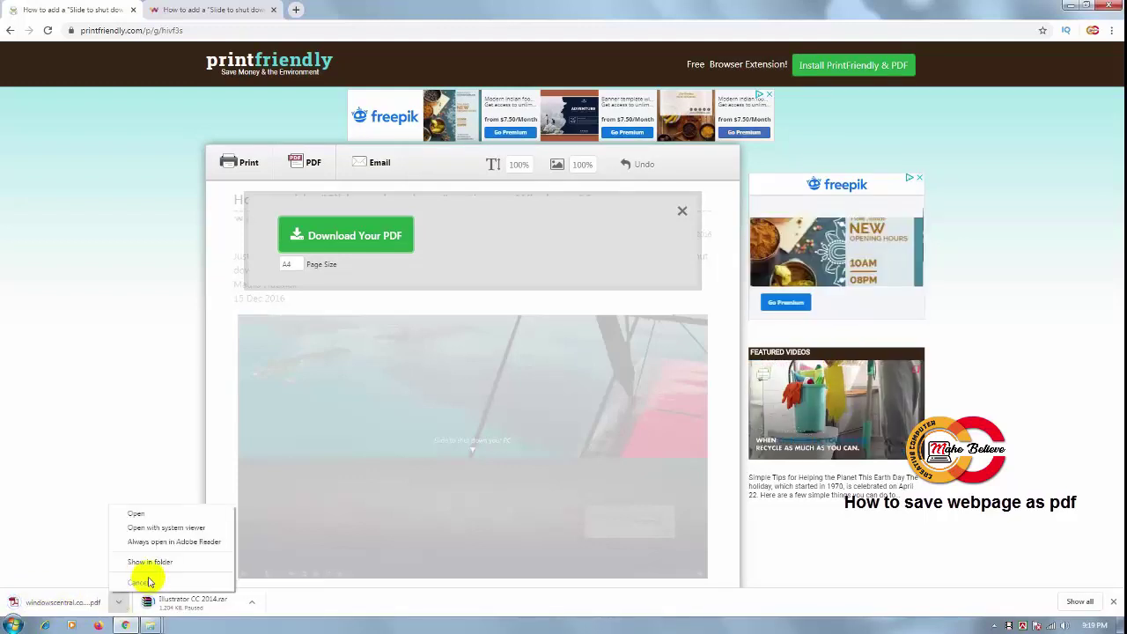
left_click(172, 561)
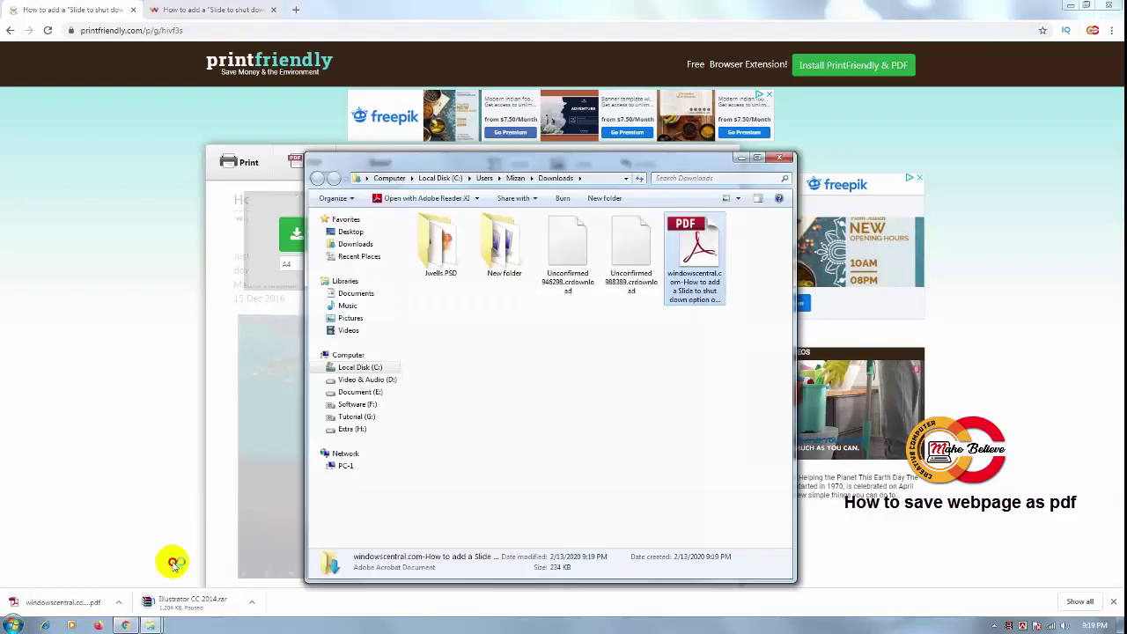
Maximize the Downloads folder, open the downloaded article PDF in a maximized Adobe Reader window and look through its pages.
left_click(746, 159)
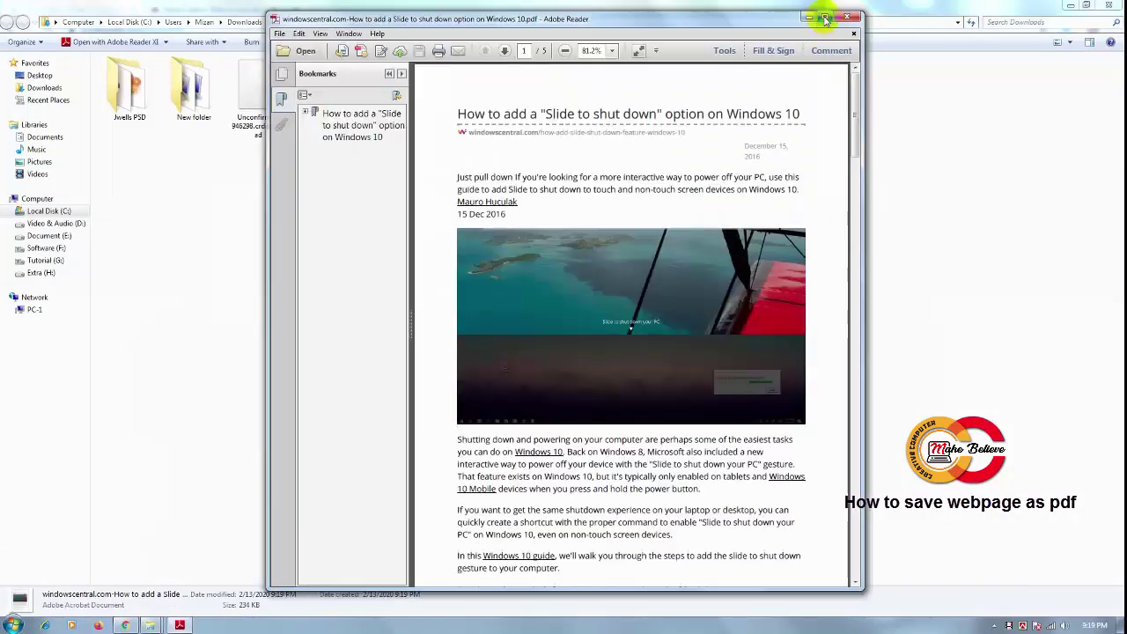
left_click(825, 18)
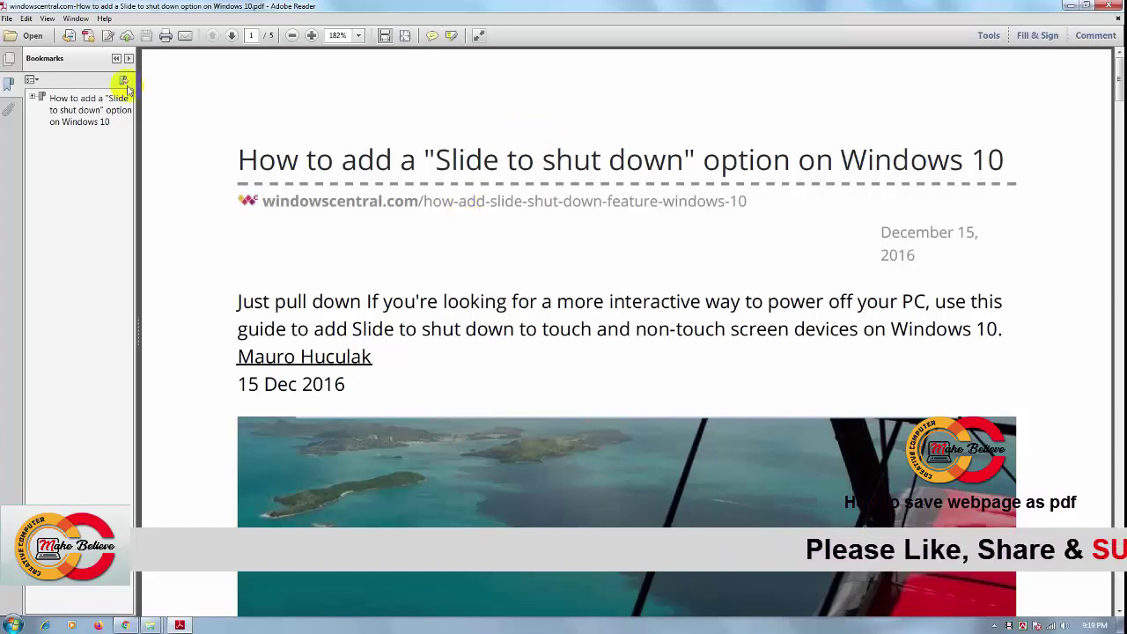
left_click_drag(1118, 84, 1114, 171)
left_click_drag(1114, 212, 1114, 53)
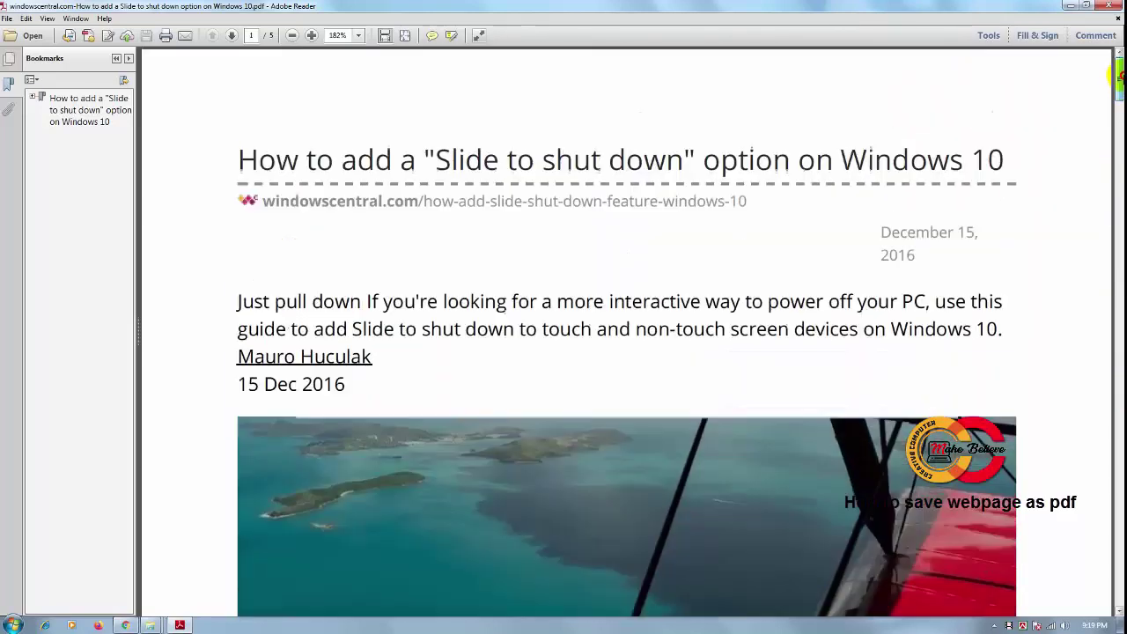
Close the PDF and minimize the Downloads folder and the browser to return to the desktop.
left_click(1109, 5)
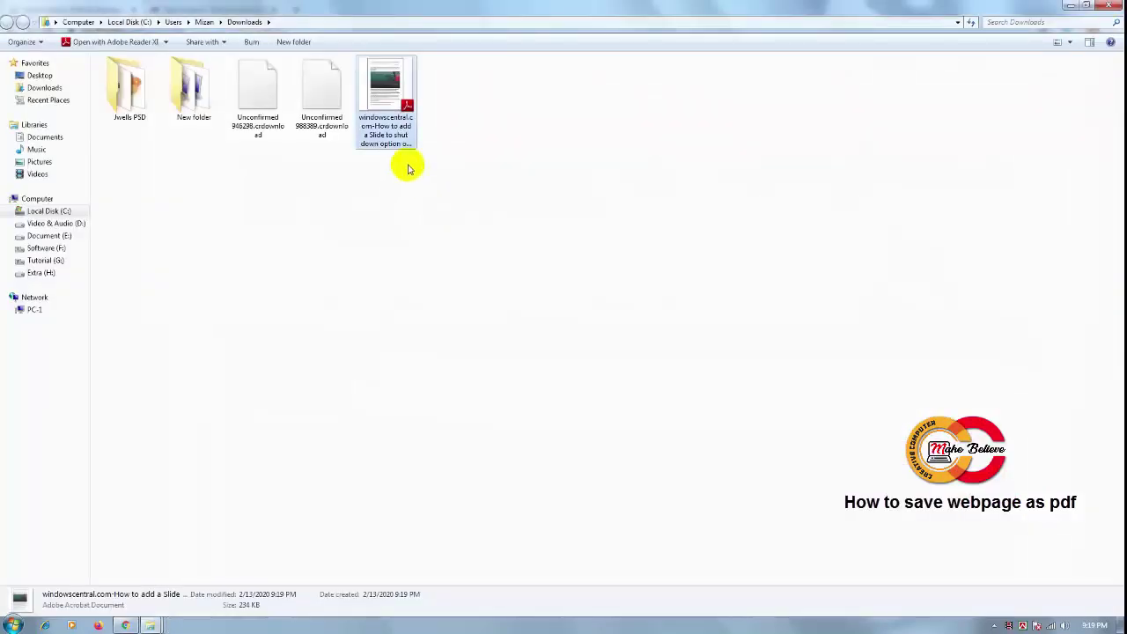
left_click(1070, 6)
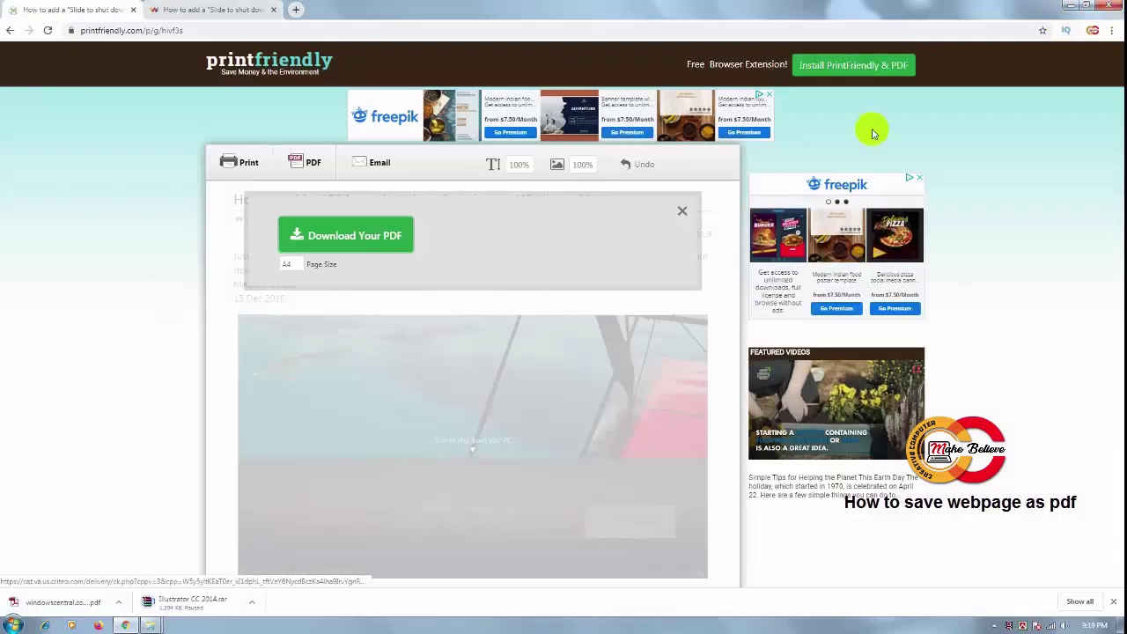
left_click(1069, 6)
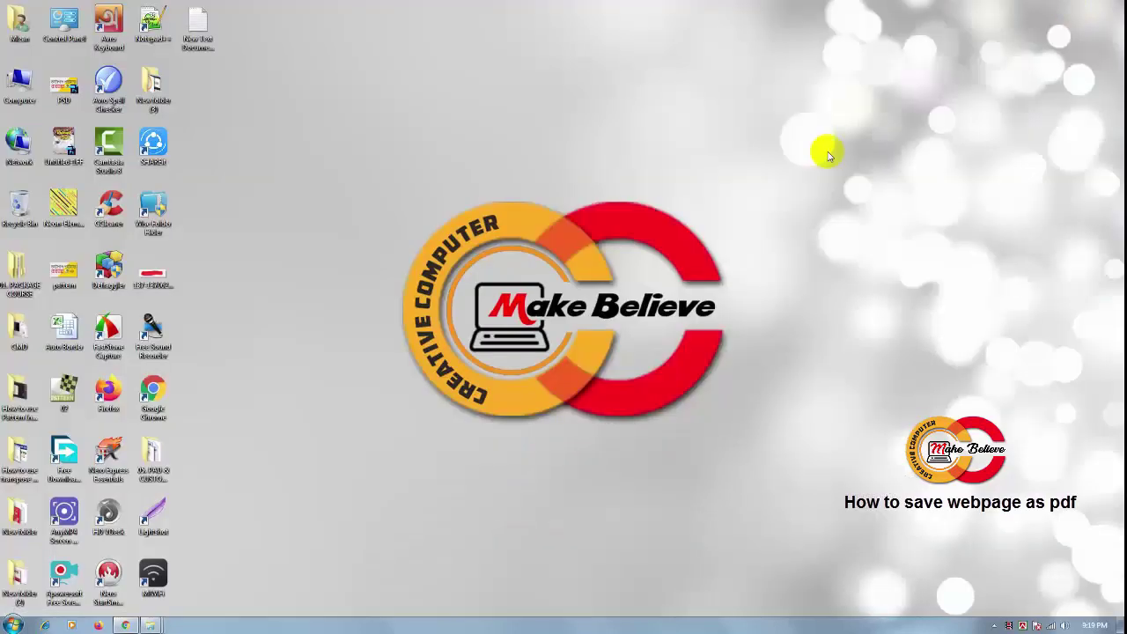